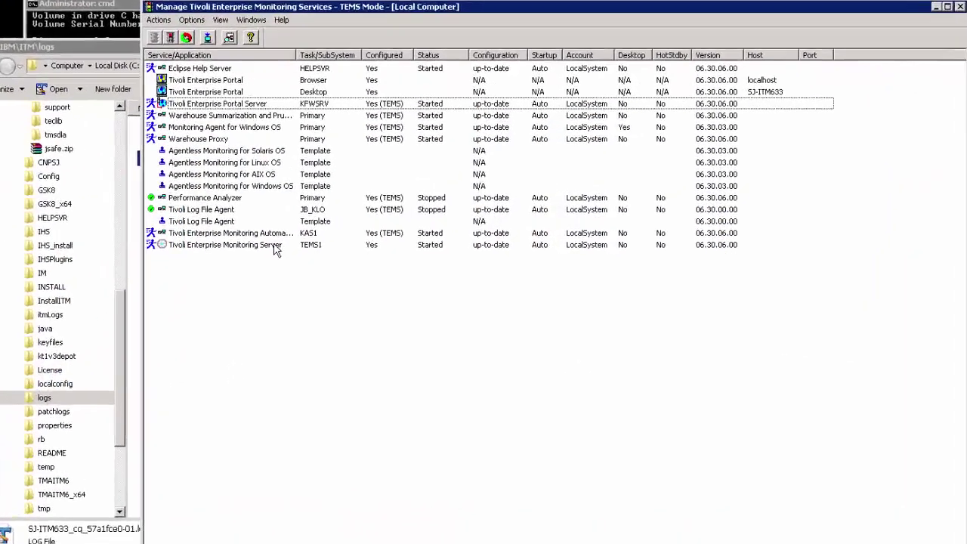
Review the Tivoli Enterprise Monitoring Server's ENV file down to its last lines, close it and decline recycling the service
click(337, 235)
right_click(212, 261)
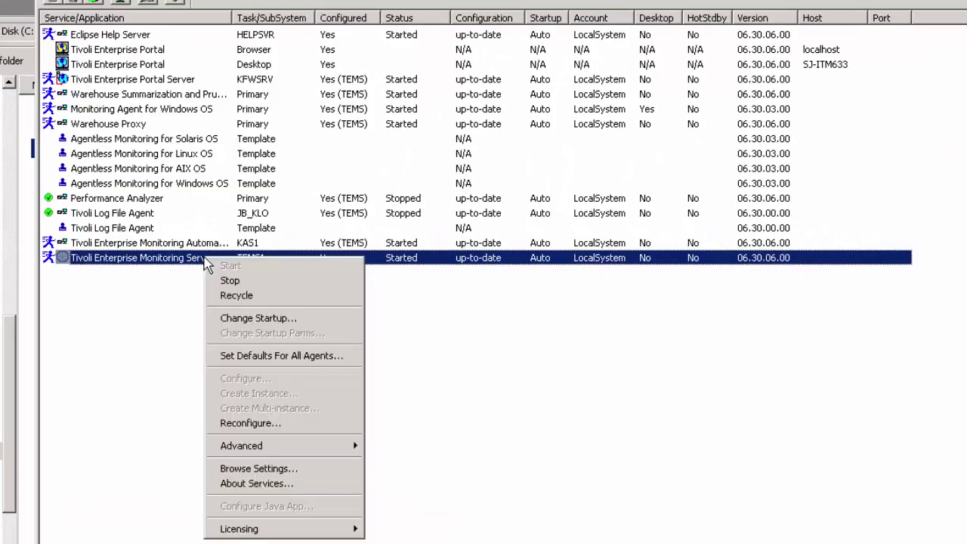
mouse_move(254, 427)
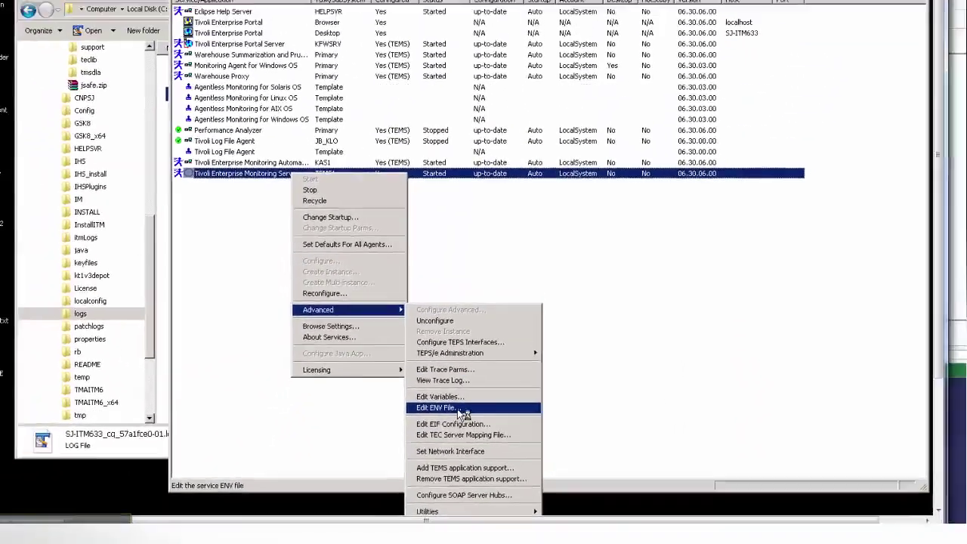
click(429, 371)
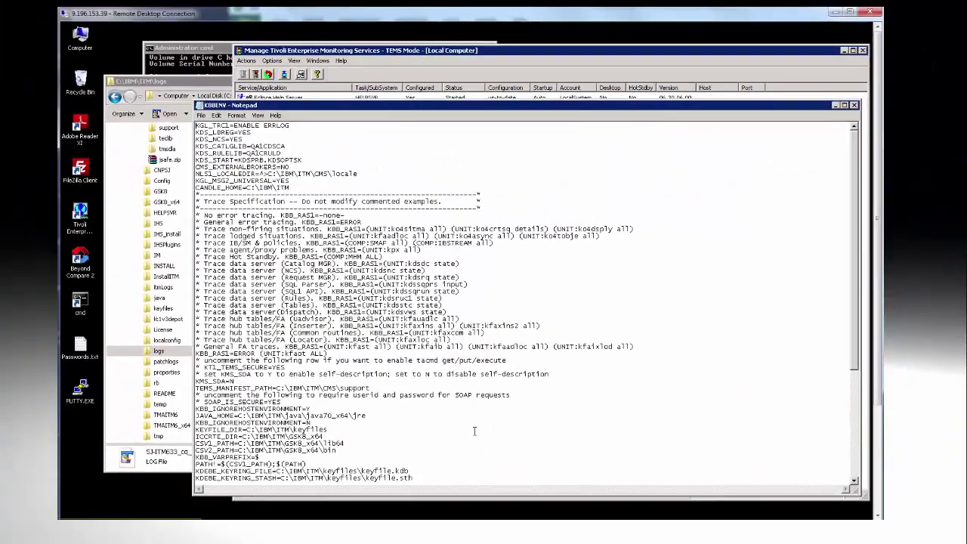
scroll(857, 166, down, 8)
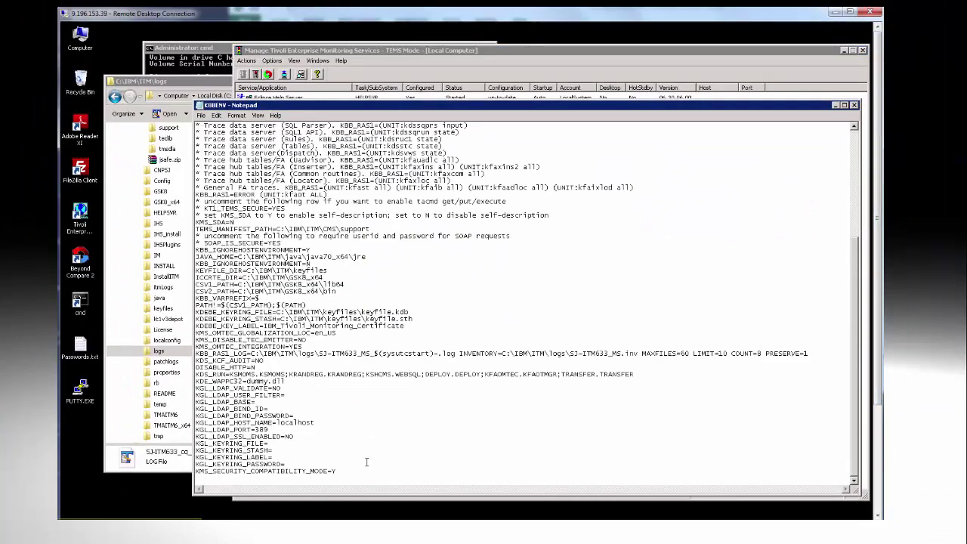
click(855, 105)
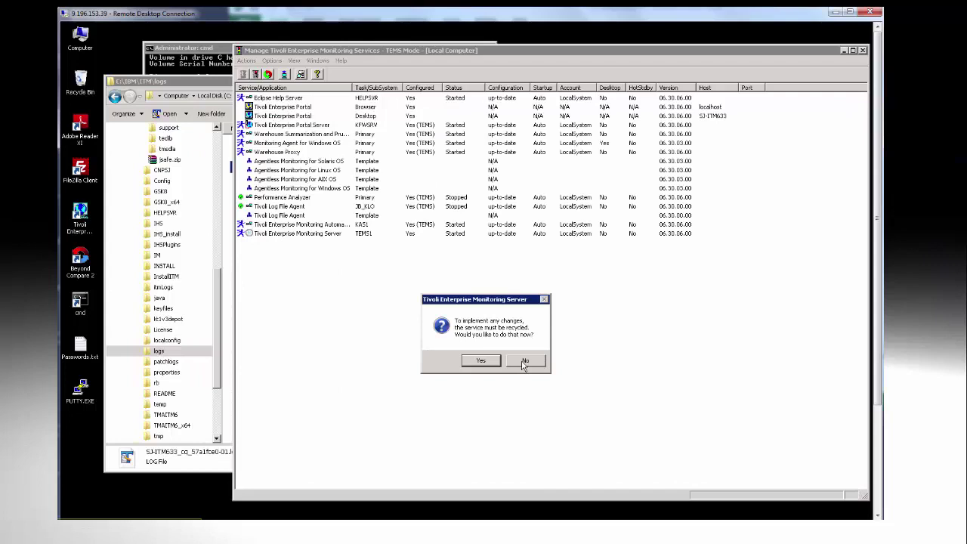
click(525, 362)
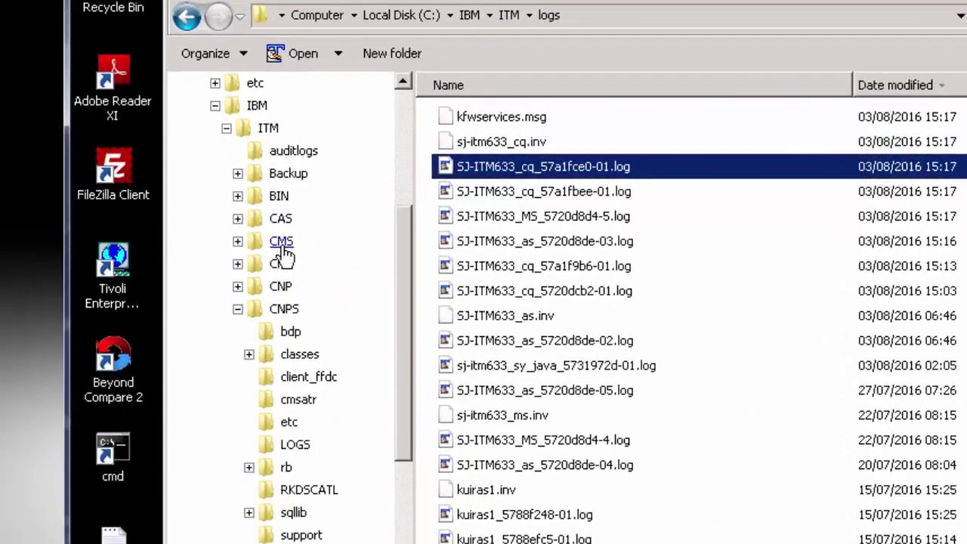
Find the KBBENV file in the C:\IBM\ITM\CMS folder and open it in TextPad
click(281, 242)
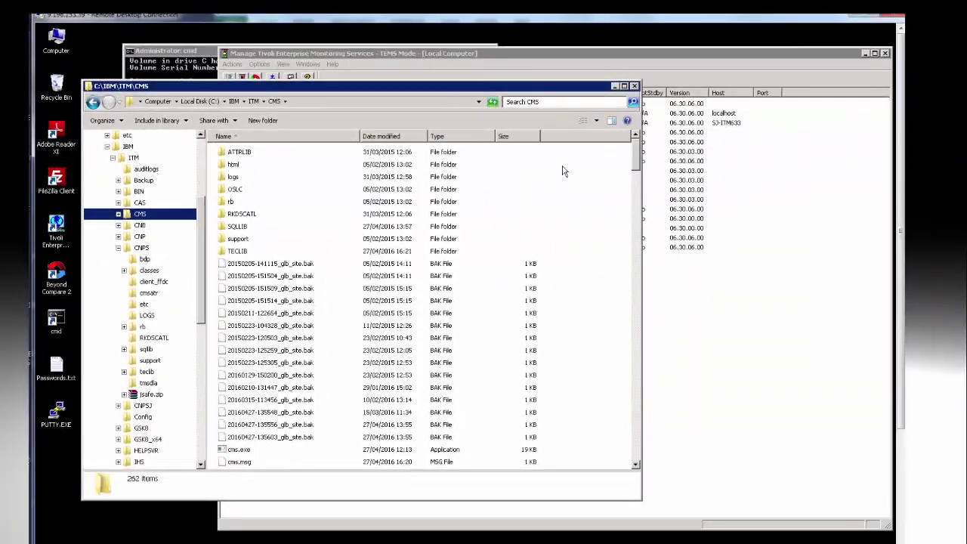
drag(636, 152, 641, 198)
scroll(641, 198, down, 1)
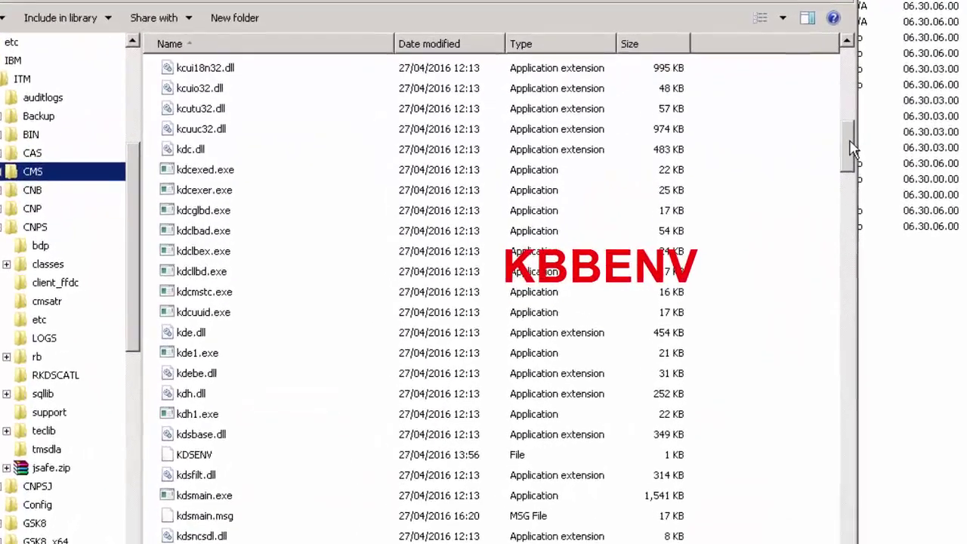
scroll(235, 227, up, 3)
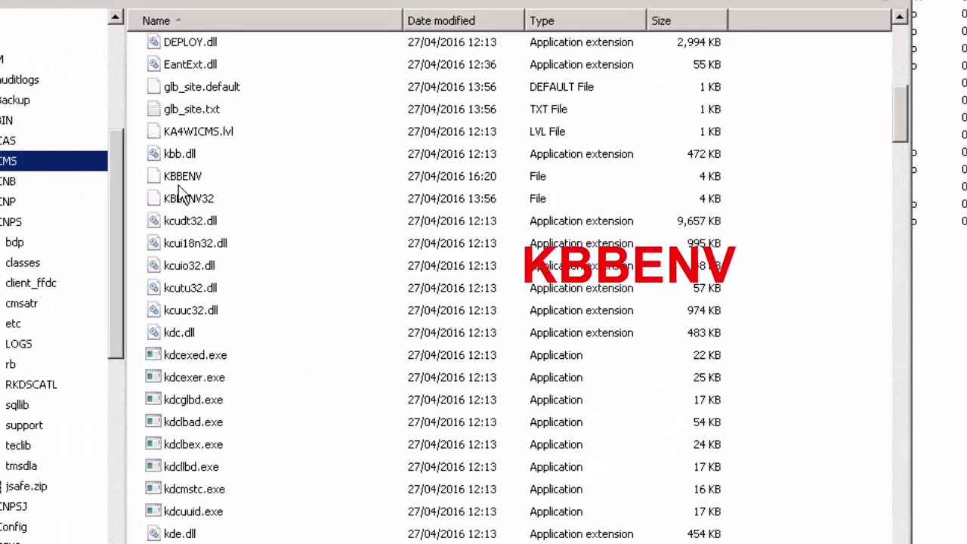
click(235, 223)
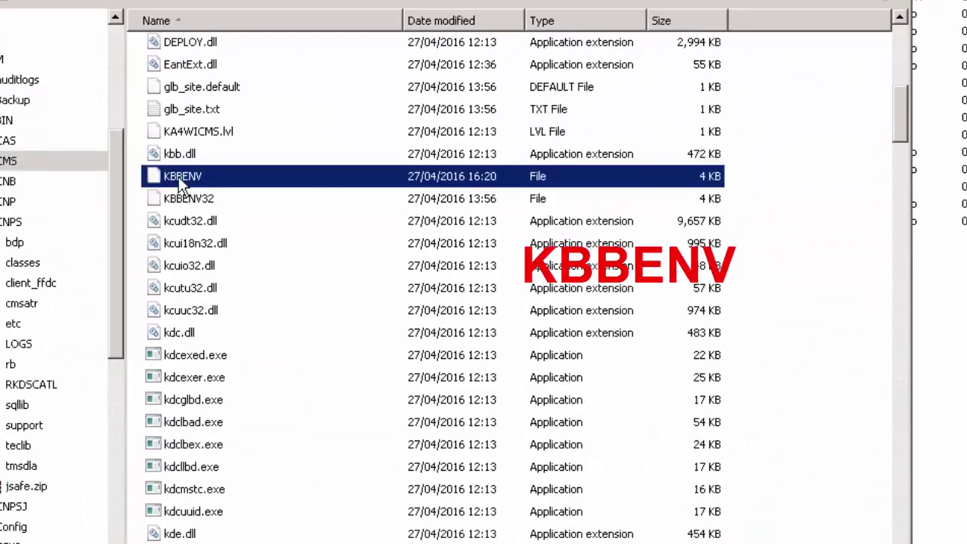
right_click(178, 176)
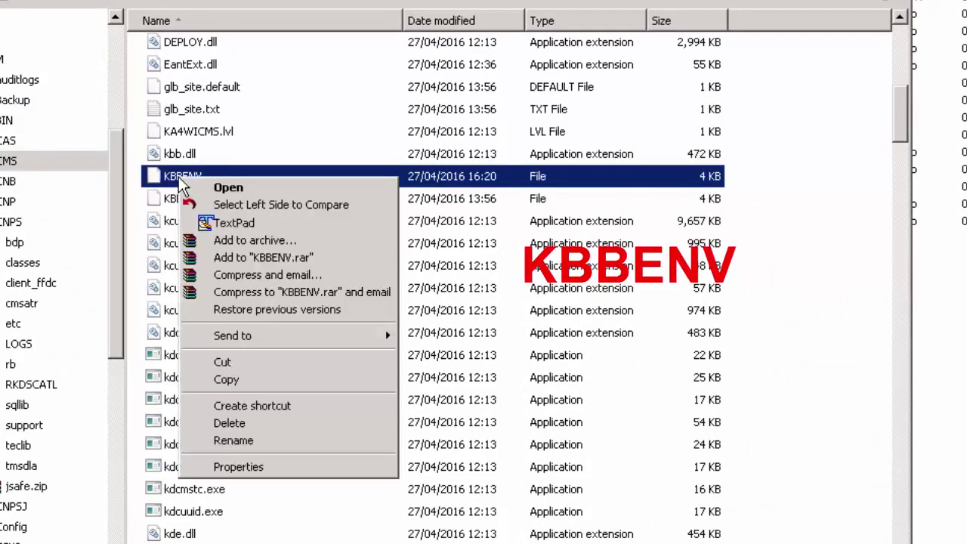
click(230, 222)
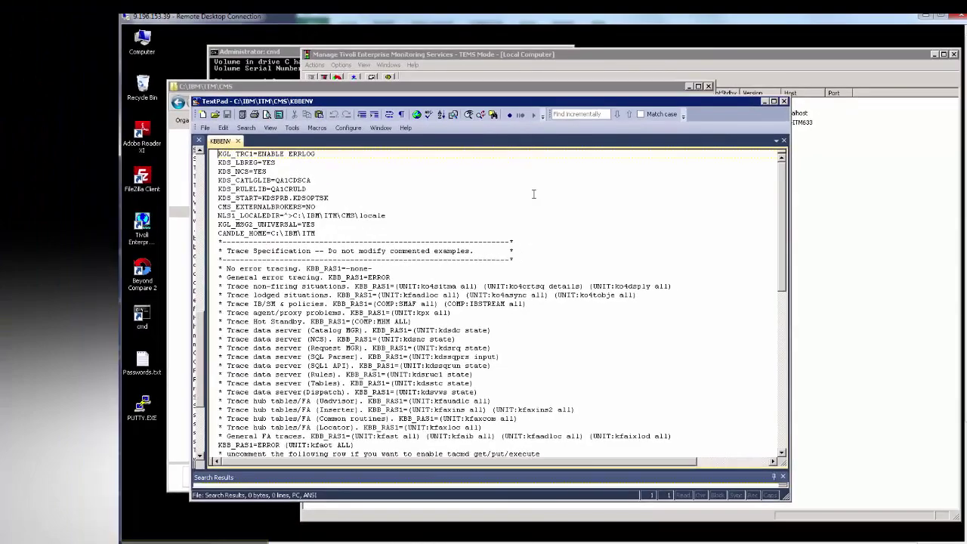
Paste MAX_CTIRA_RECURSIVE_LOCKS=180, KDEP_SERVICETHREADS=32 and KDS_KPXNMTHR=100 on separate lines at the end of KBBENV, after a blank line
scroll(785, 218, down, 1)
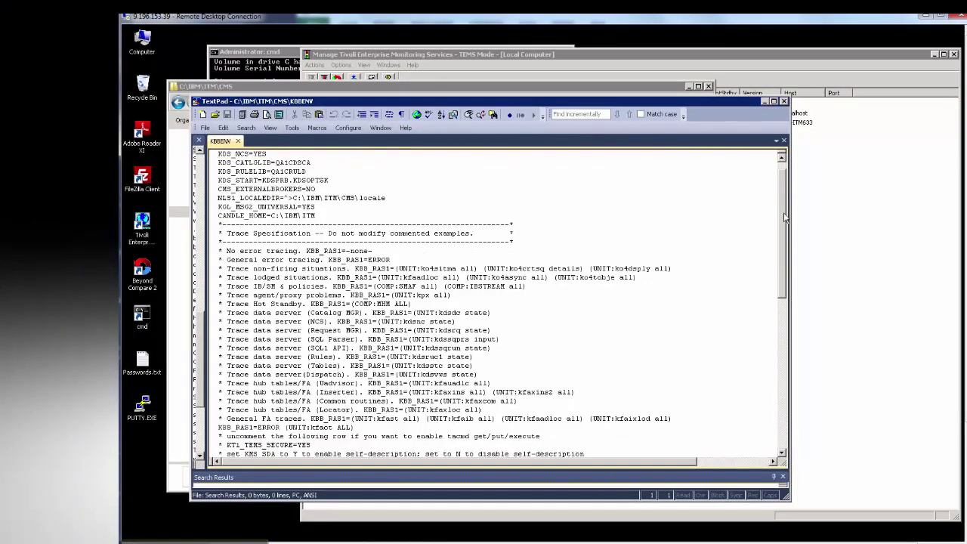
scroll(425, 423, down, 12)
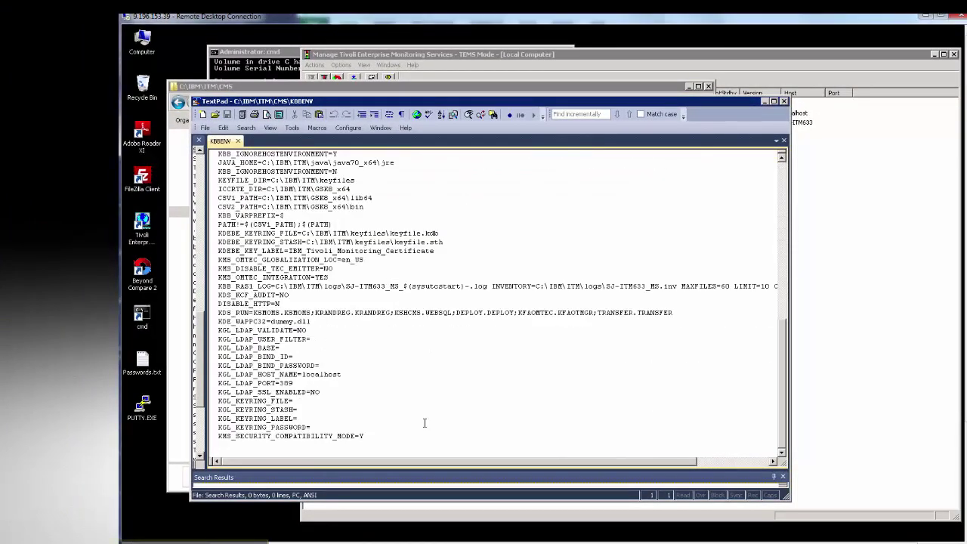
click(425, 423)
click(375, 427)
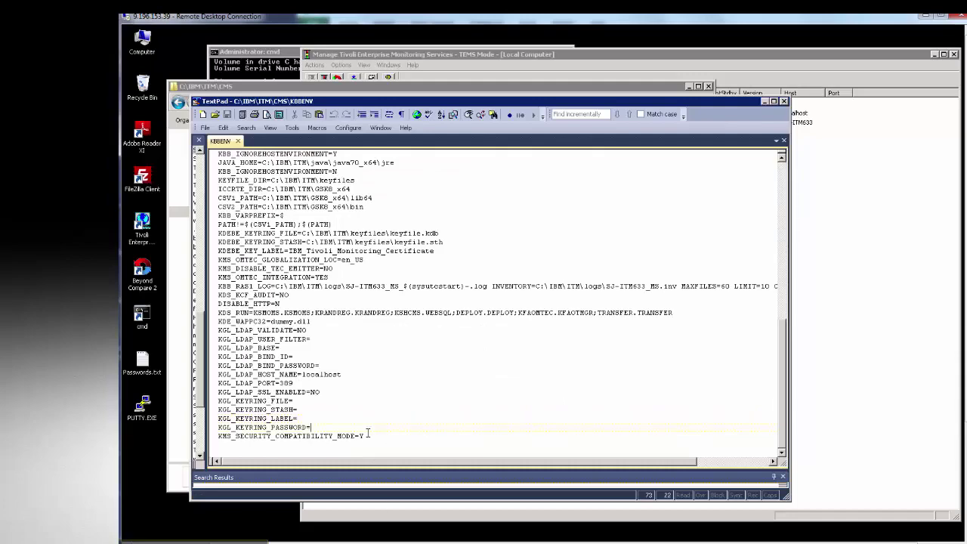
key(Return)
key(Return)
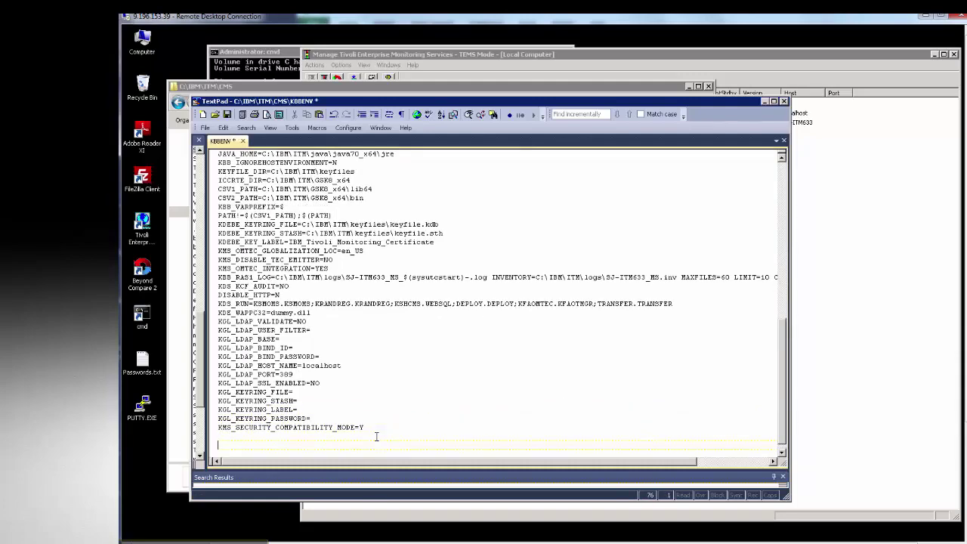
right_click(227, 427)
click(241, 482)
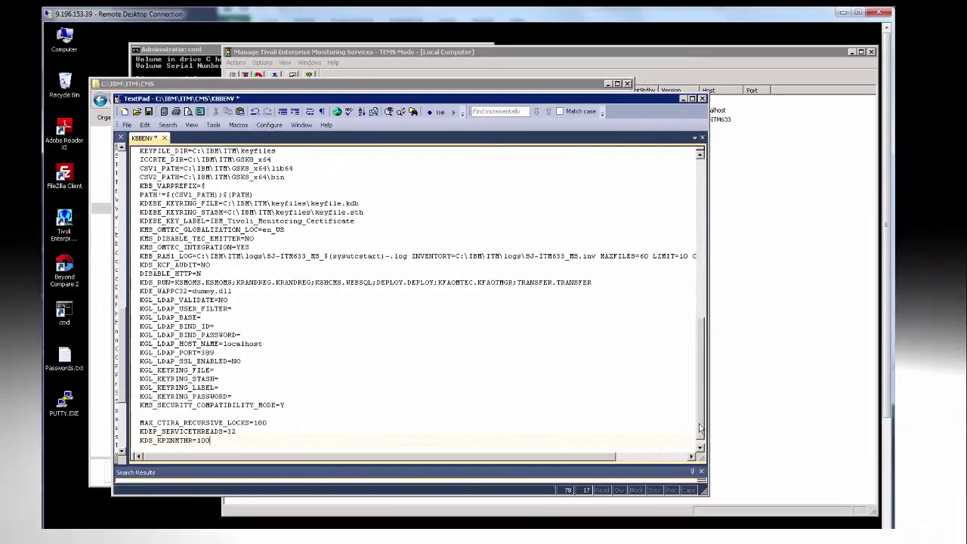
Remove the UNIT trace option from the uncommented KBB_RAS1 line so that it reads KBB_RAS1=ERROR
drag(700, 428, 700, 367)
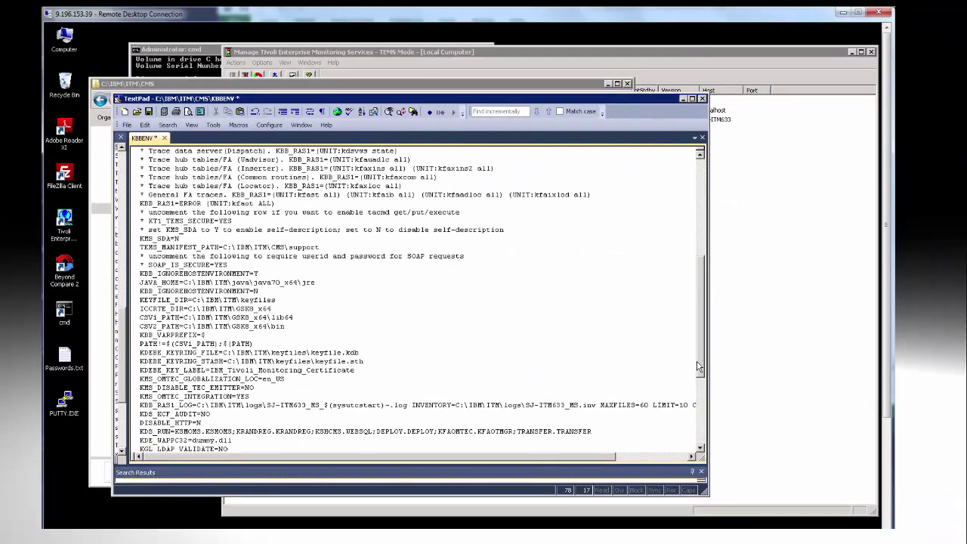
scroll(277, 344, up, 5)
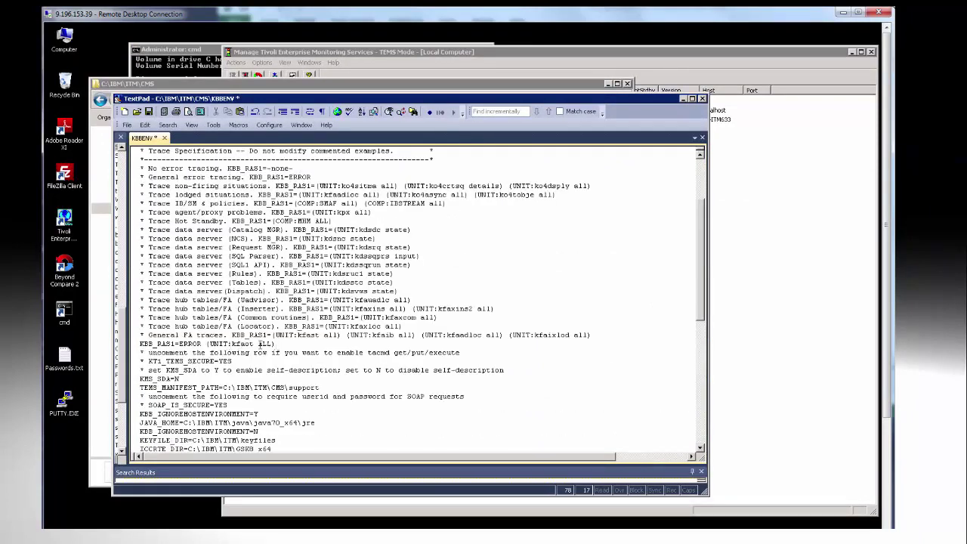
drag(278, 344, 204, 344)
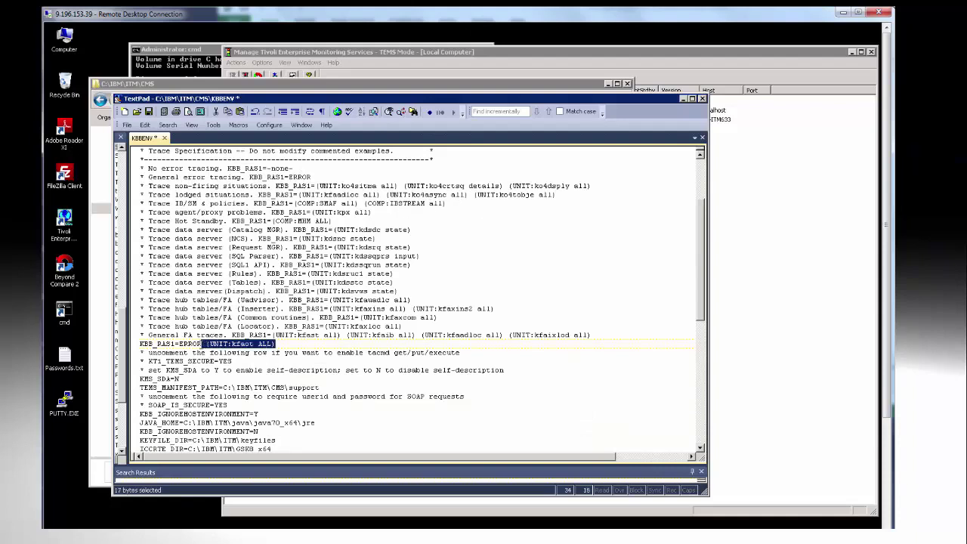
key(Delete)
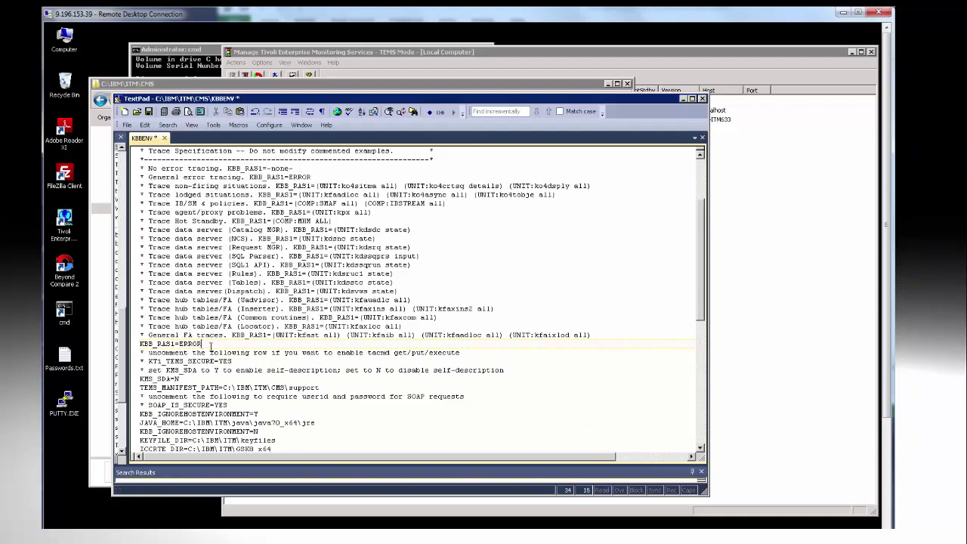
key(Return)
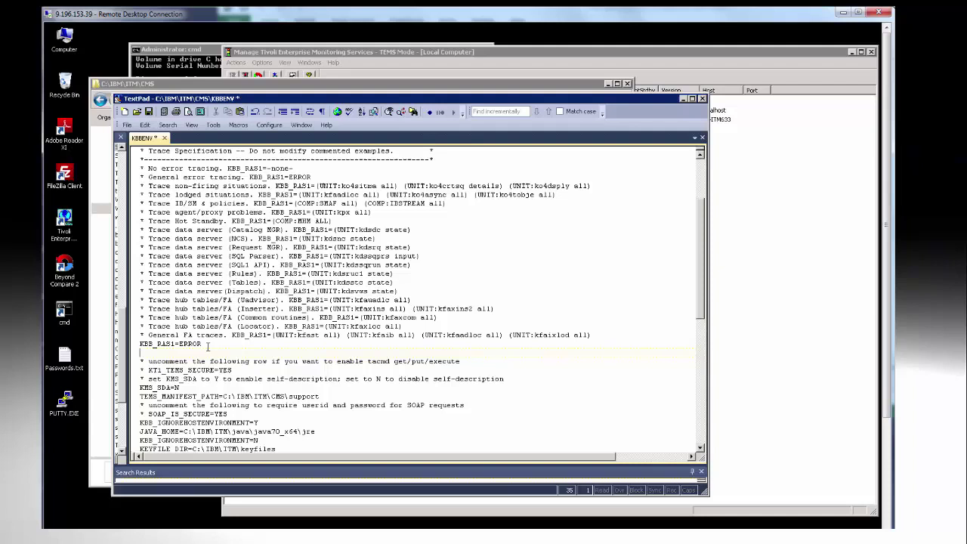
key(BackSpace)
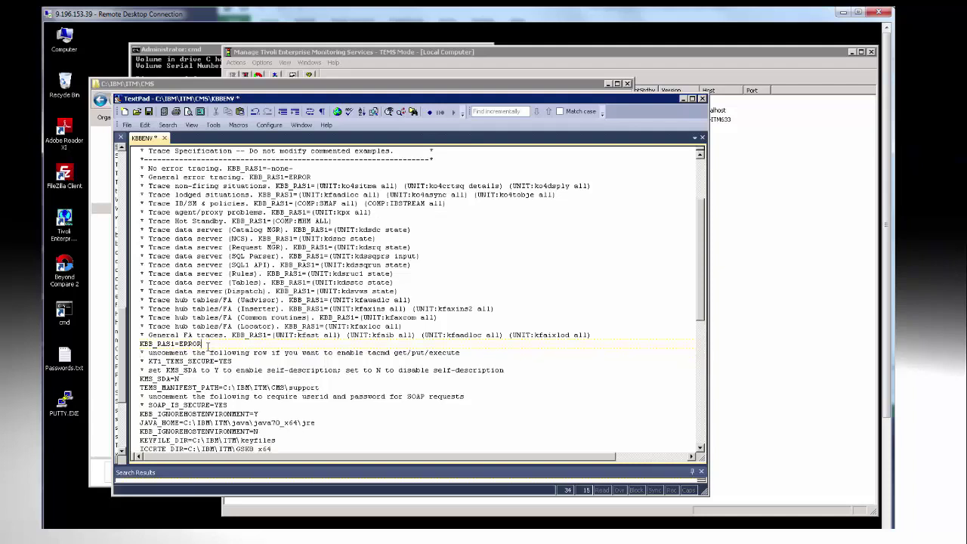
Exit TextPad and save the changes to KBBENV
click(126, 125)
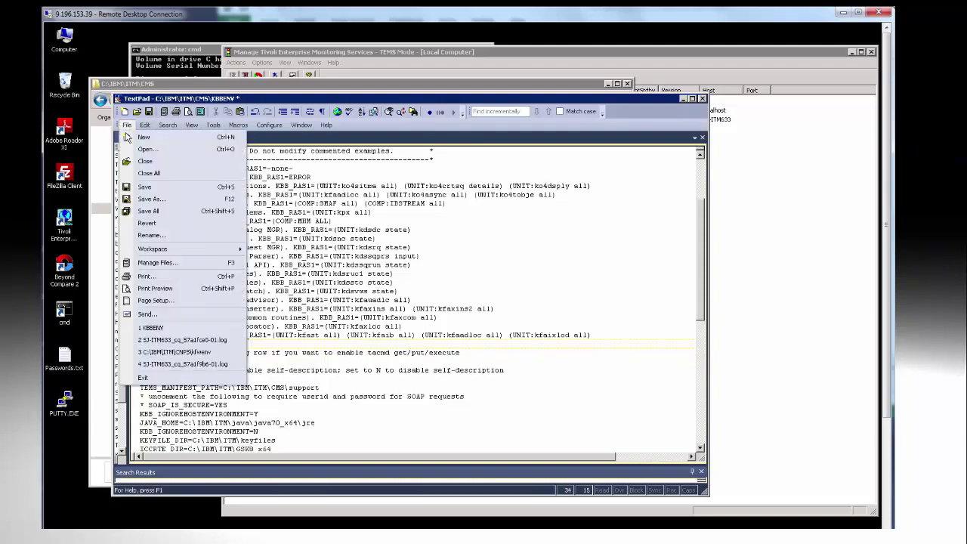
click(143, 377)
click(373, 322)
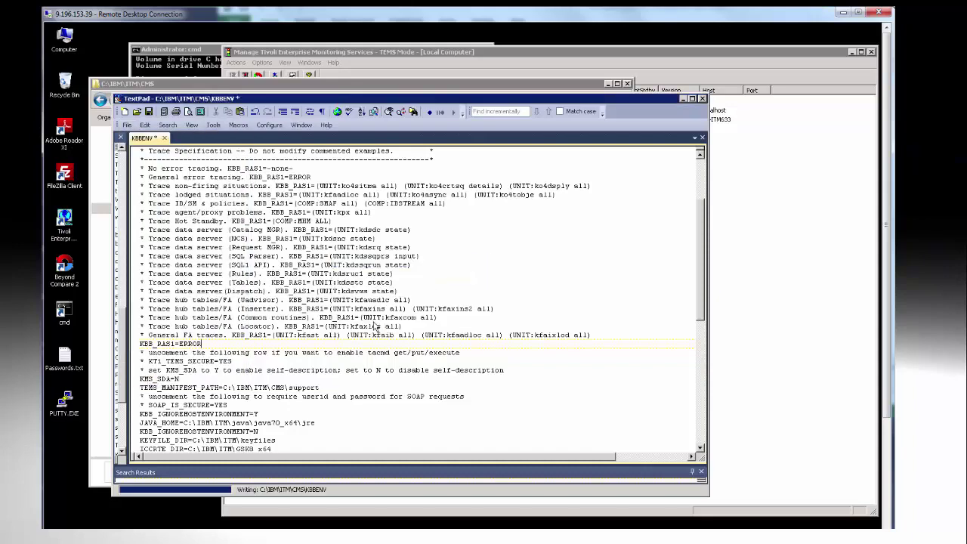
Recycle the Tivoli Enterprise Monitoring Server service in Manage Tivoli Enterprise Monitoring Services
click(694, 341)
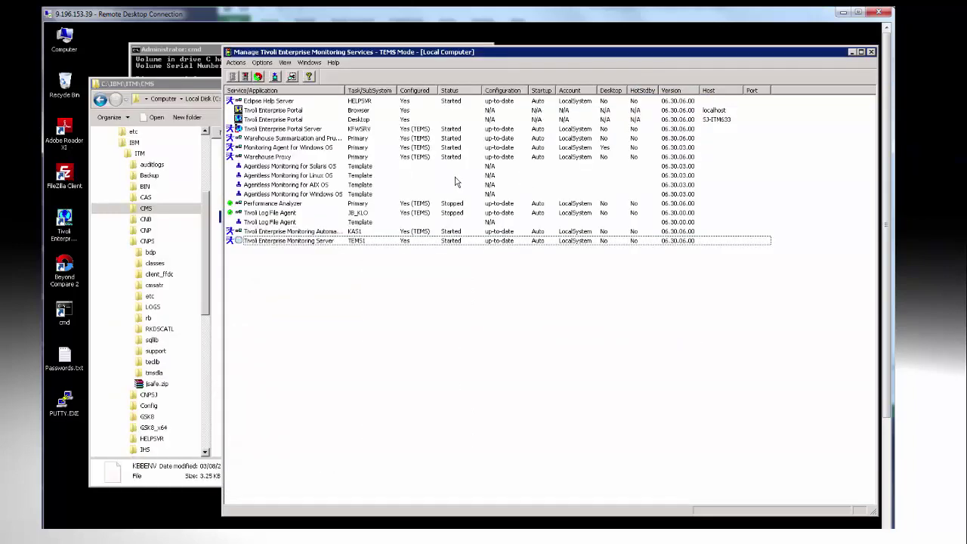
click(415, 243)
right_click(415, 243)
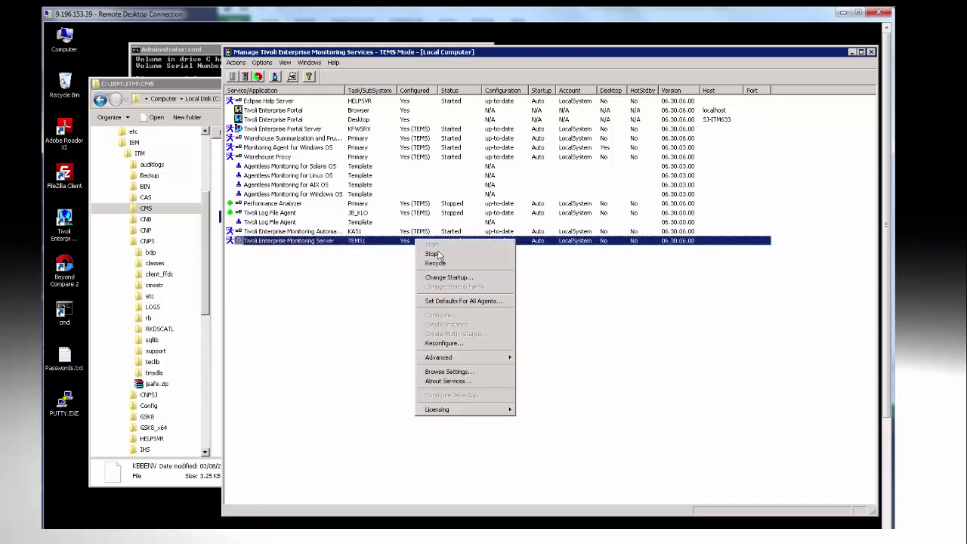
click(435, 263)
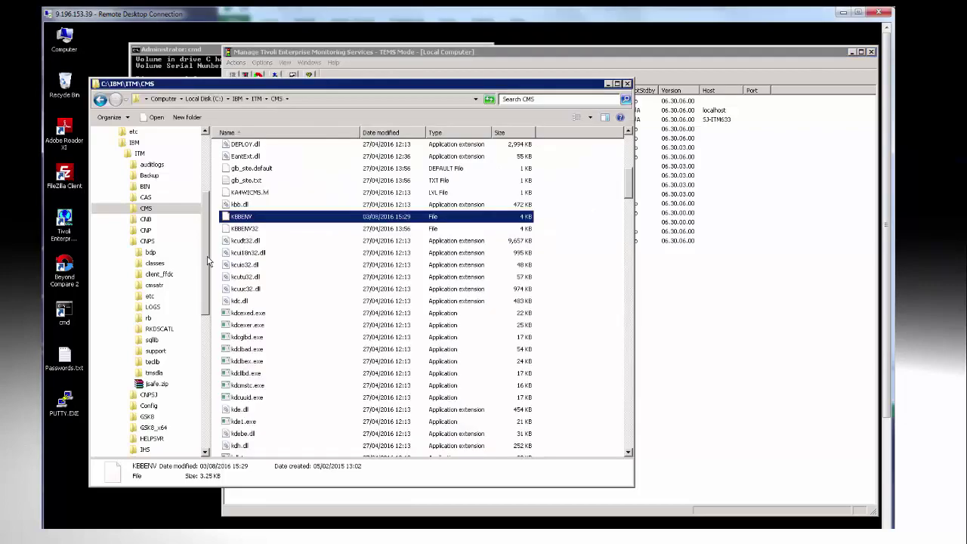
Open the newest monitoring server log, SJ-ITM633_MS_57a20012-1.log, from the C:\IBM\ITM\logs folder in TextPad
scroll(191, 389, down, 6)
scroll(191, 393, down, 4)
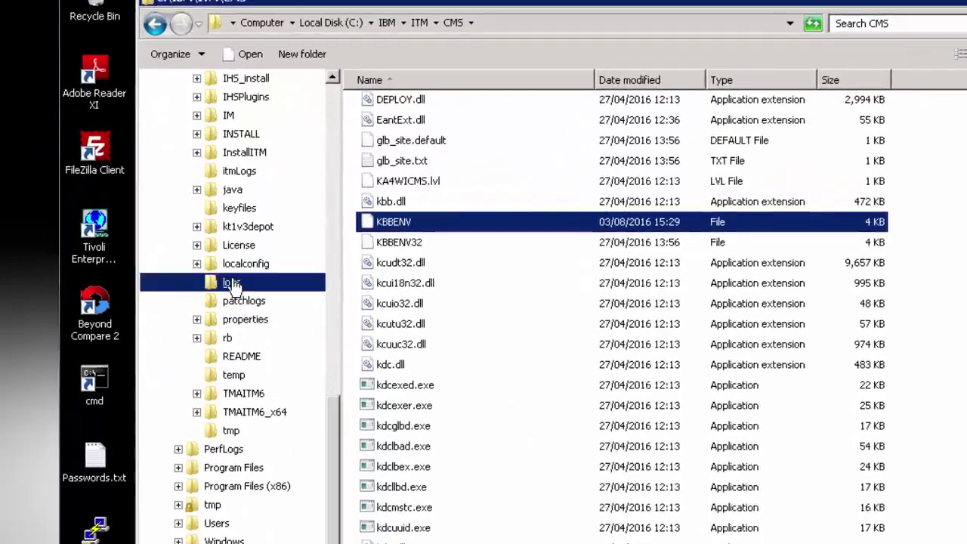
click(145, 252)
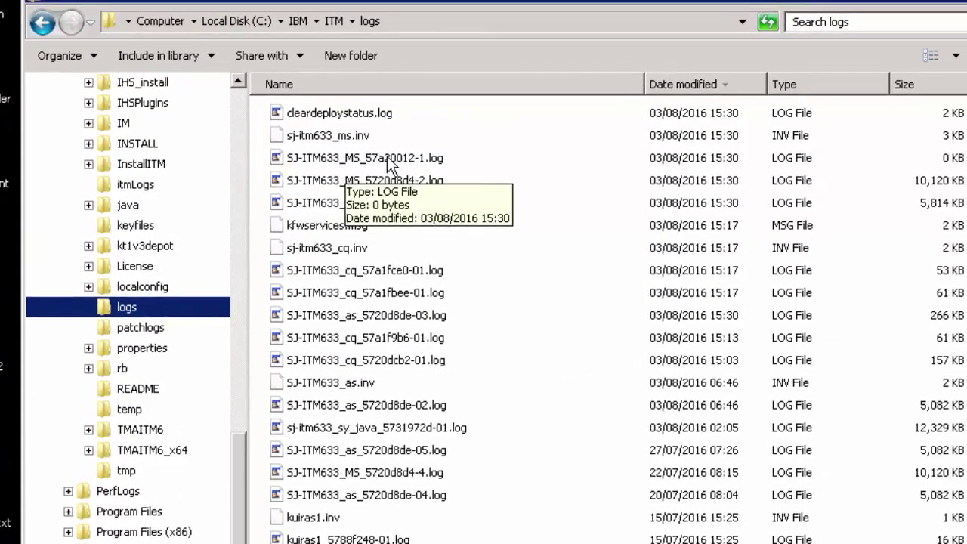
click(512, 142)
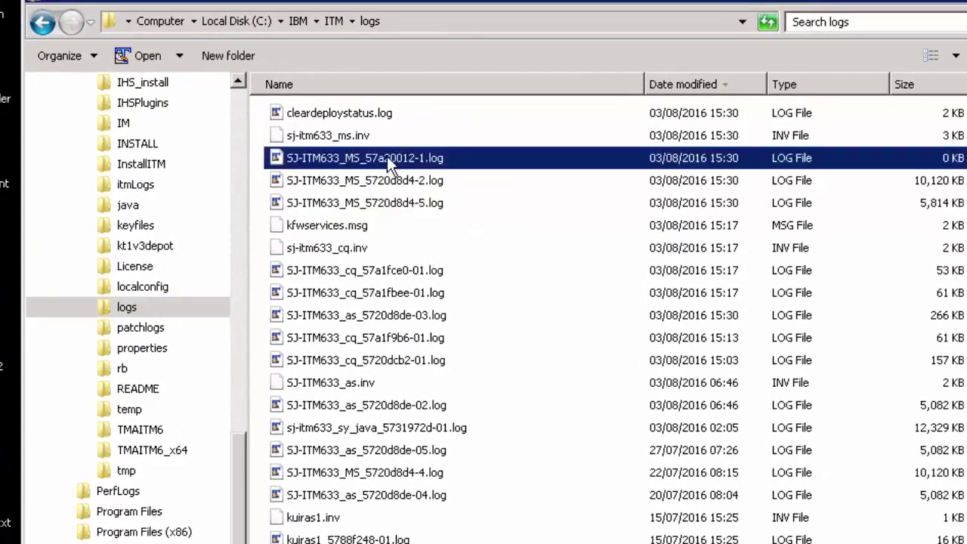
right_click(387, 156)
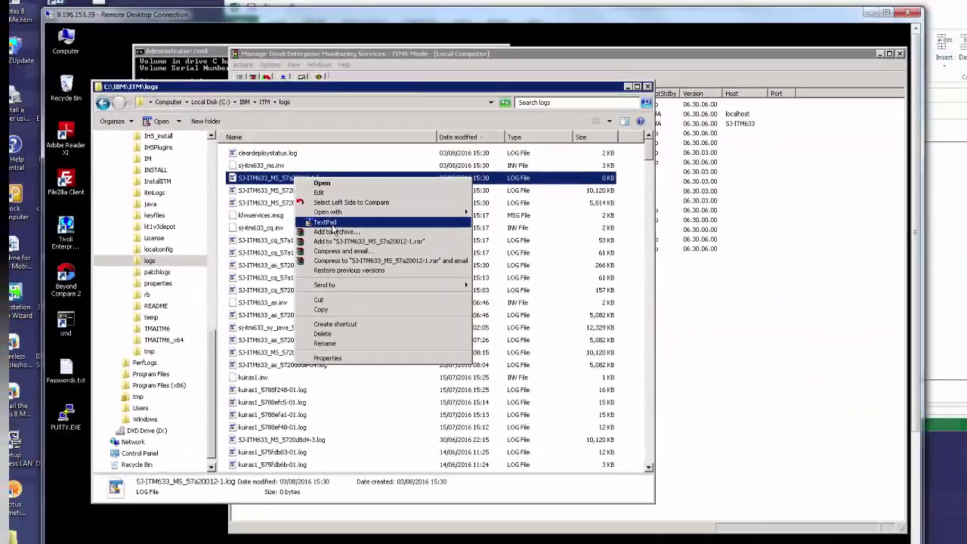
click(333, 224)
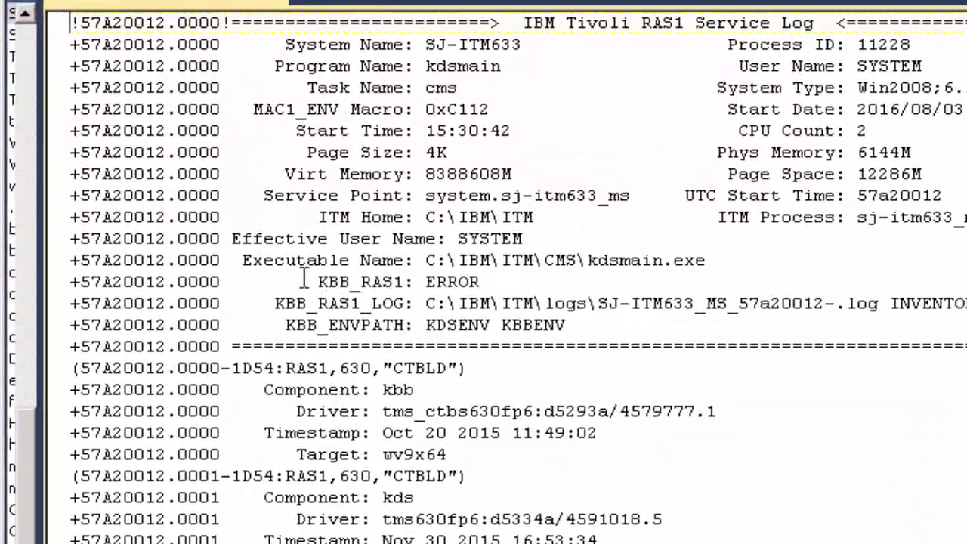
Highlight the KBB_RAS1 entry in the log header and examine the rest of the log for the added environment variables
drag(308, 281, 514, 281)
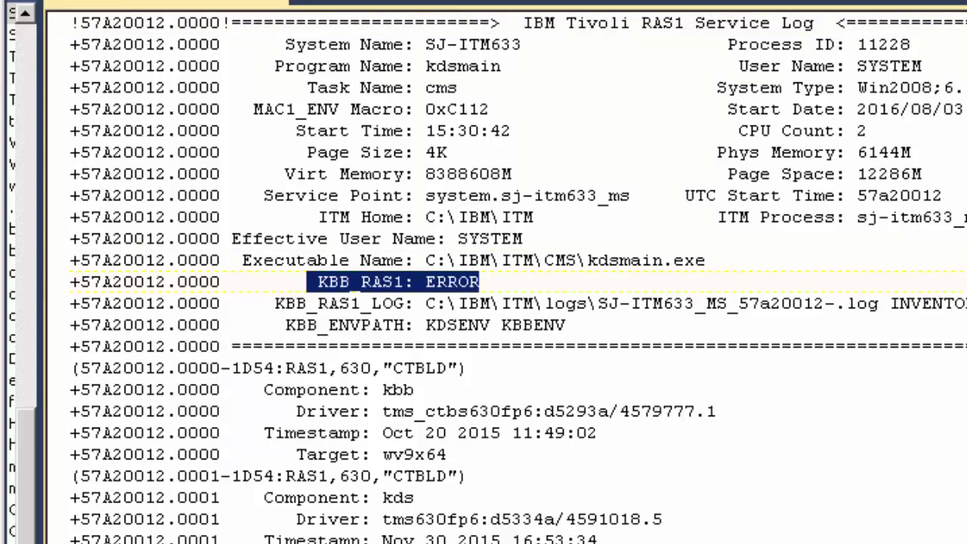
scroll(484, 302, down, 20)
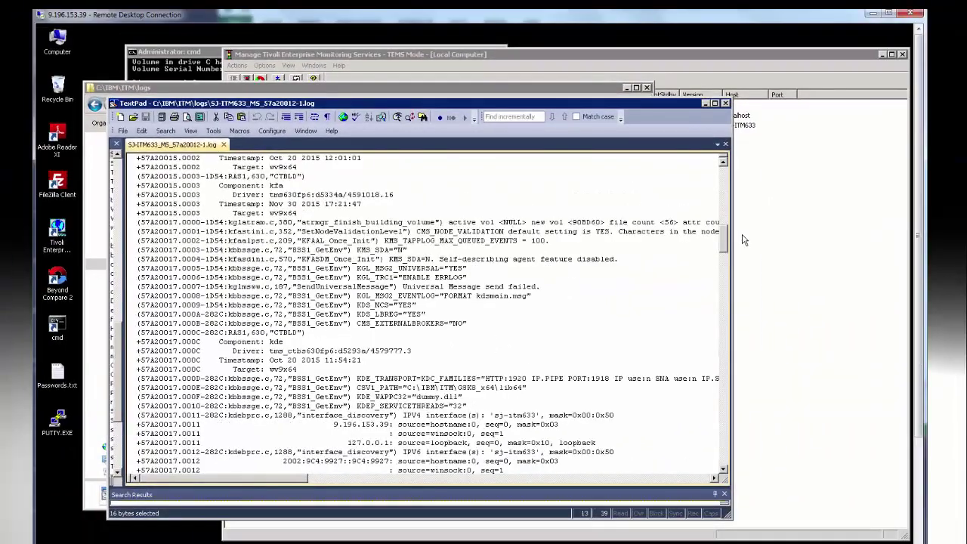
scroll(743, 241, down, 10)
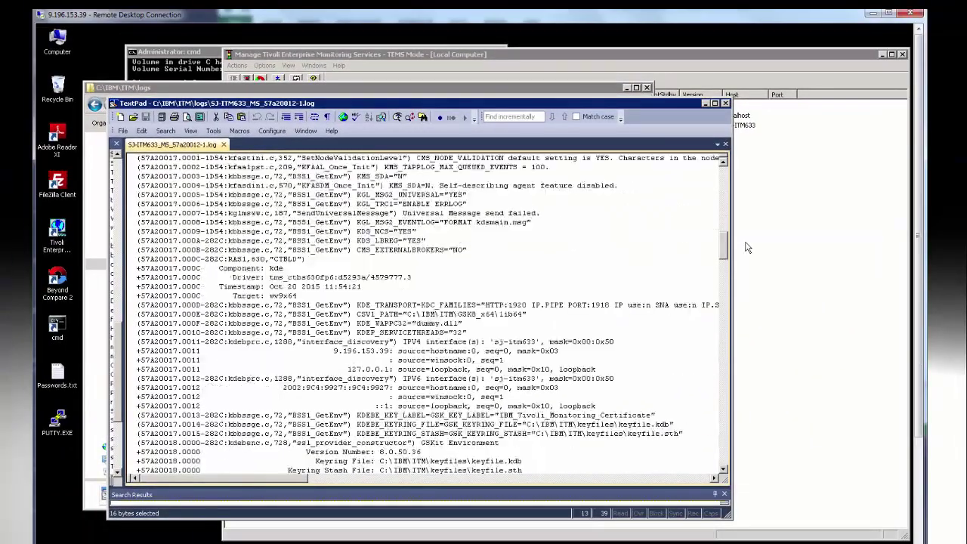
scroll(751, 280, down, 15)
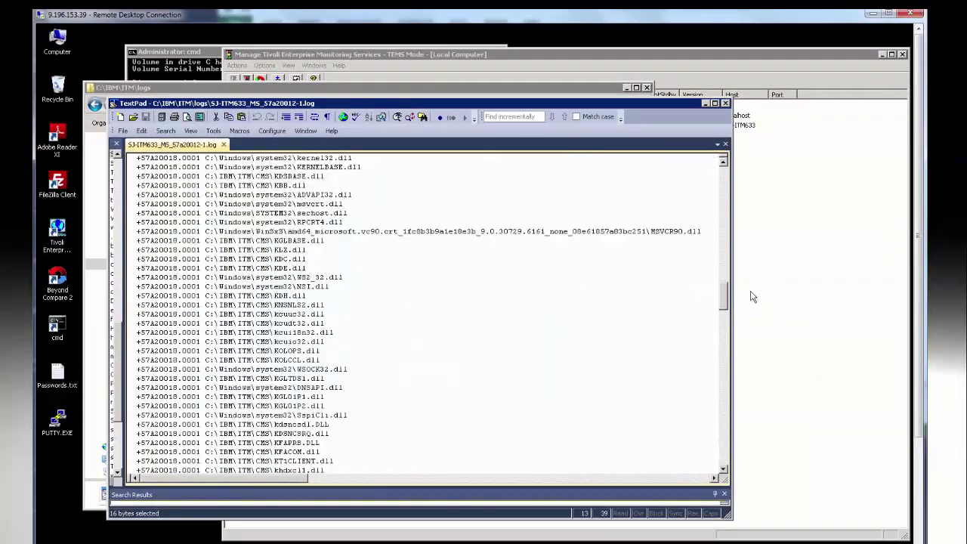
scroll(754, 330, down, 15)
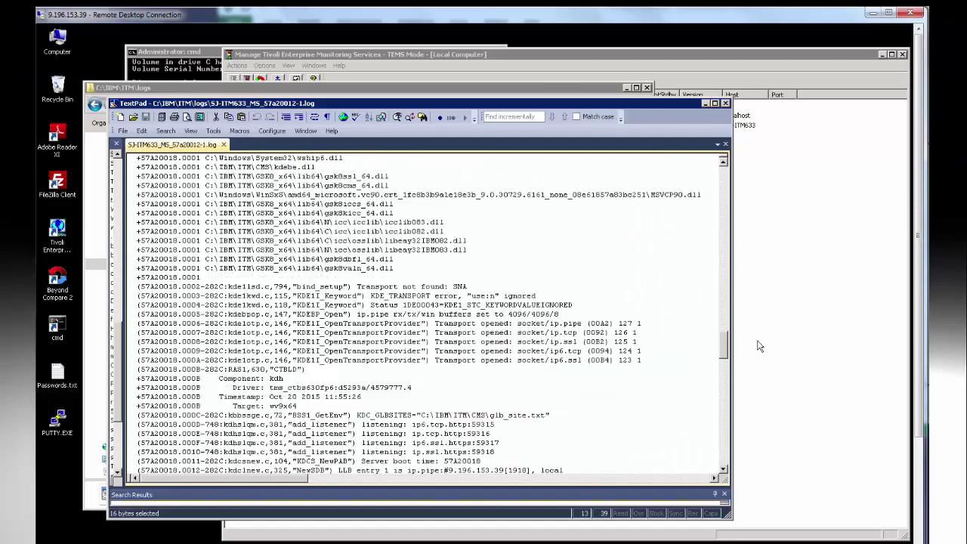
scroll(765, 374, down, 6)
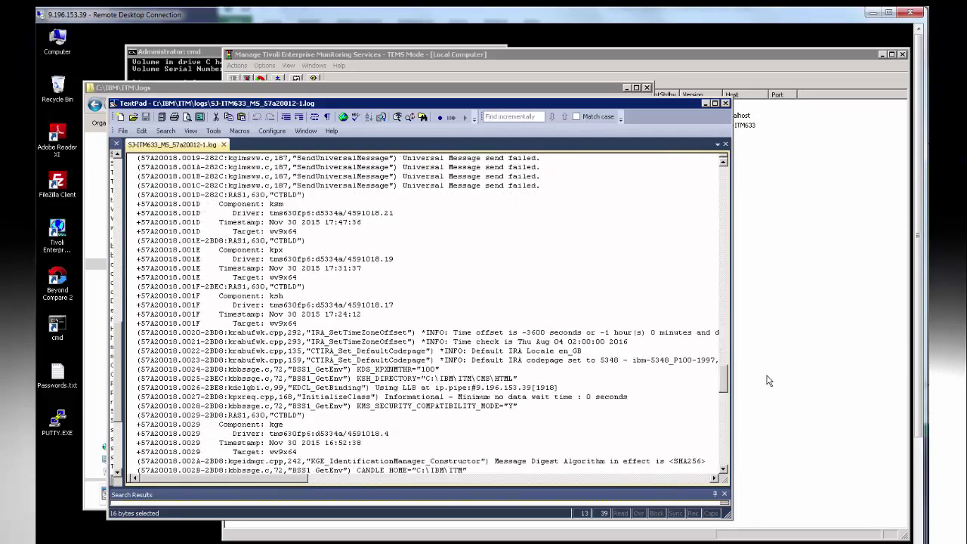
scroll(770, 388, down, 12)
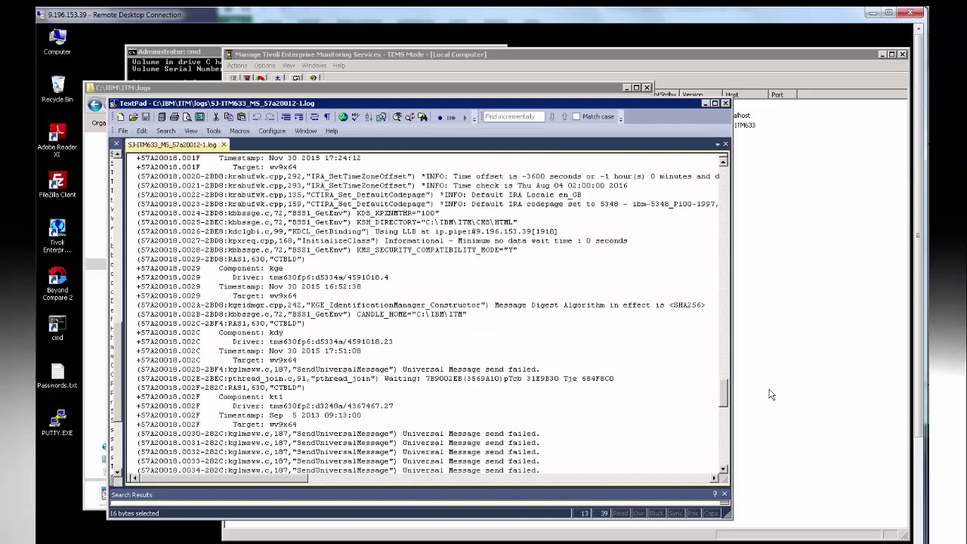
scroll(776, 418, down, 1)
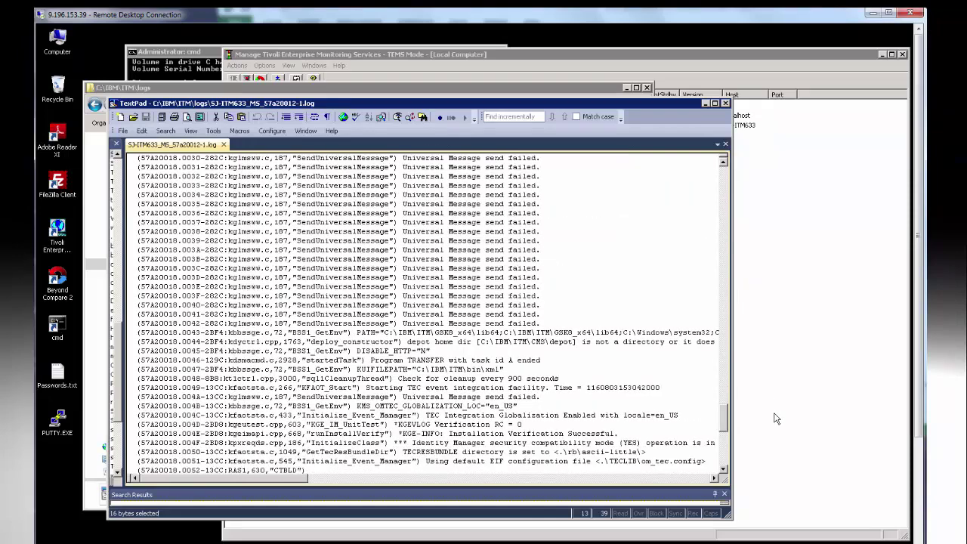
scroll(776, 419, down, 2)
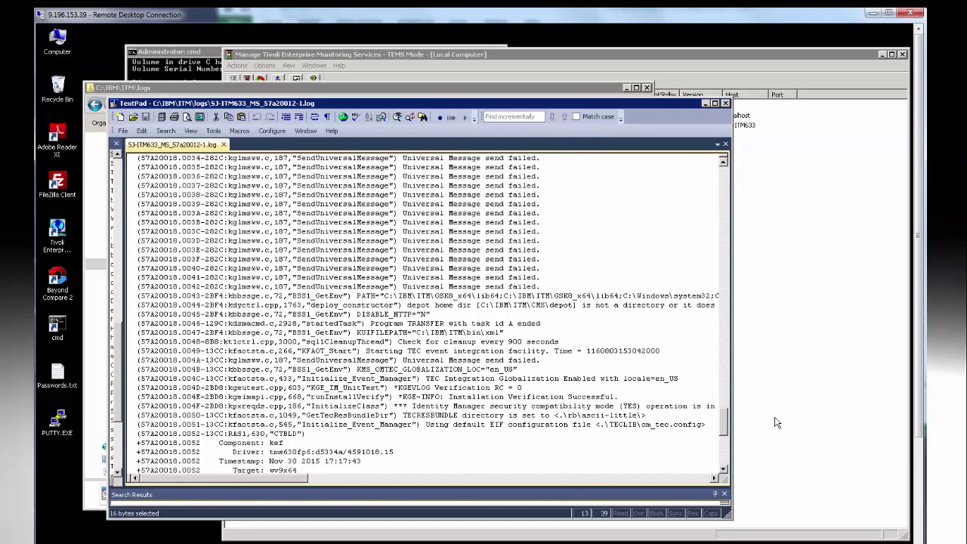
scroll(776, 424, down, 1)
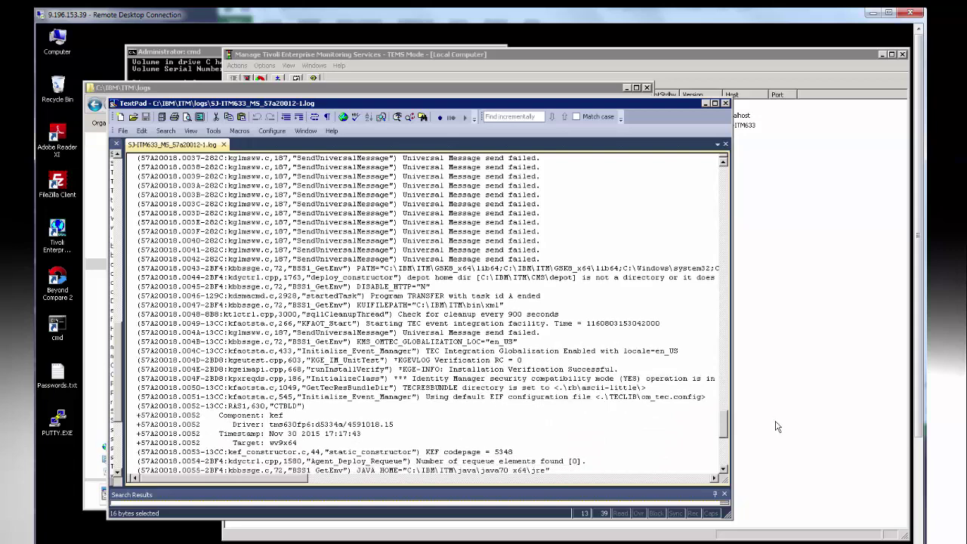
scroll(778, 436, down, 7)
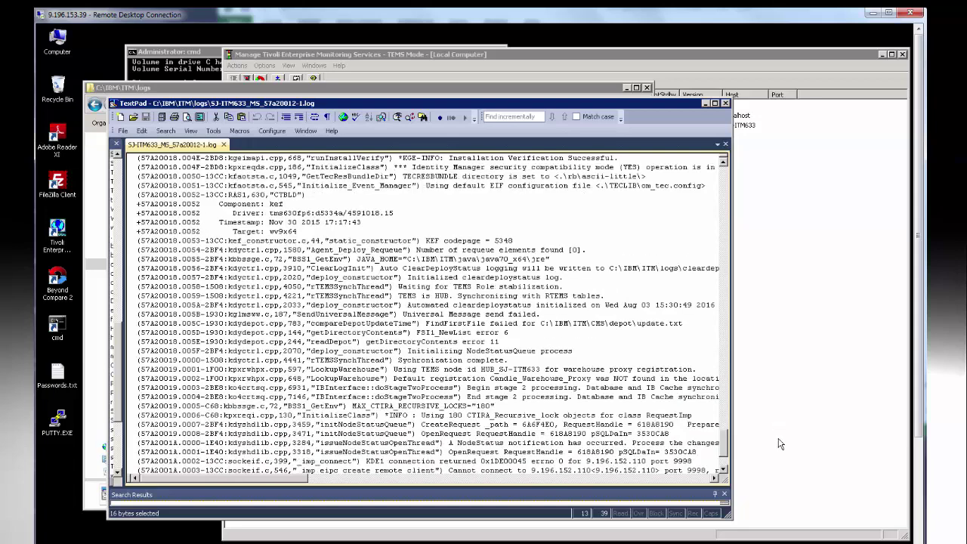
scroll(781, 444, down, 3)
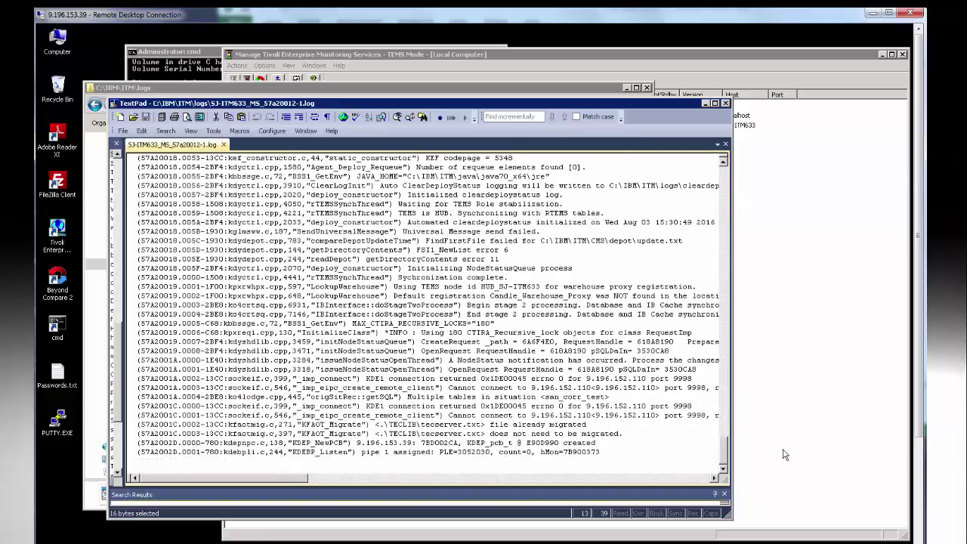
scroll(784, 454, up, 9)
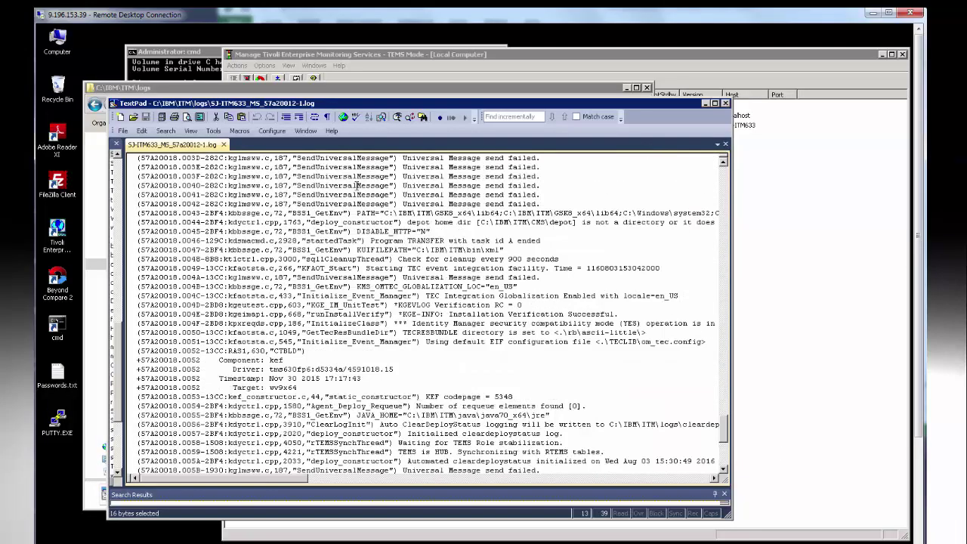
Search down the log for MAX_CTIRA_RECURSIVE_LOCKS with case matching on
click(165, 130)
click(181, 144)
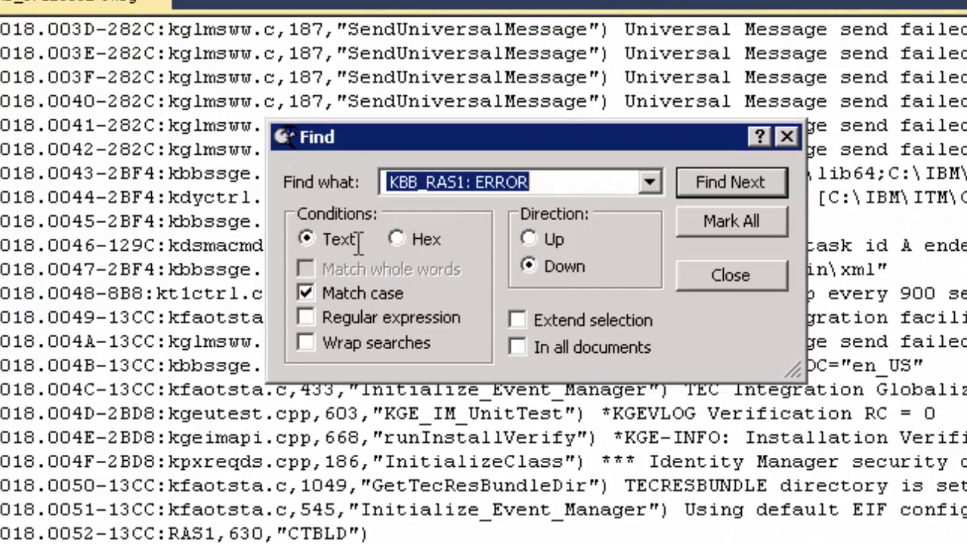
key(BackSpace)
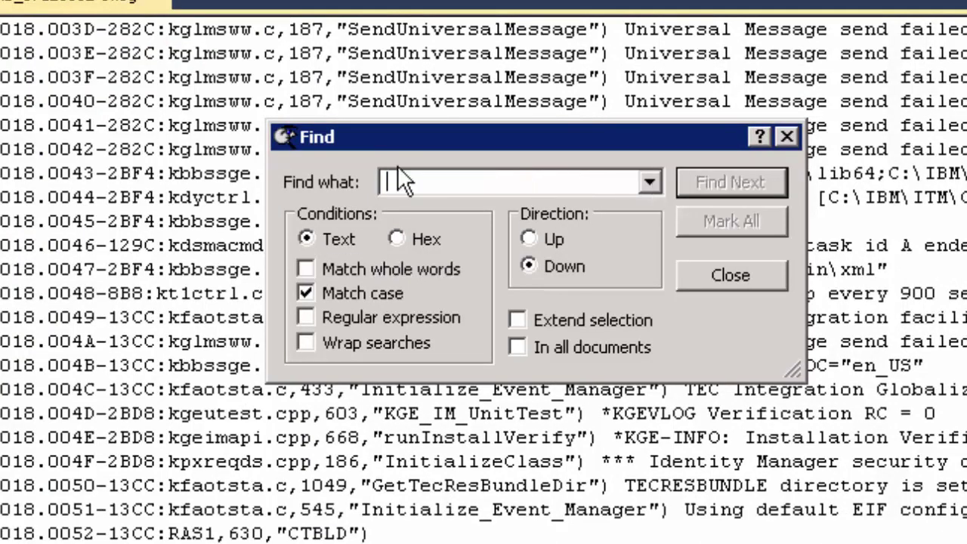
right_click(400, 179)
click(479, 279)
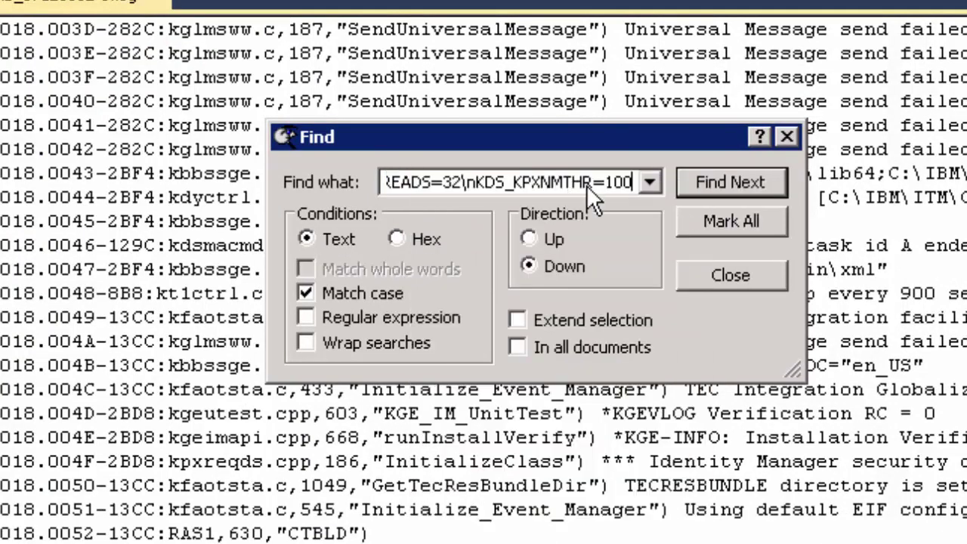
drag(635, 183, 443, 184)
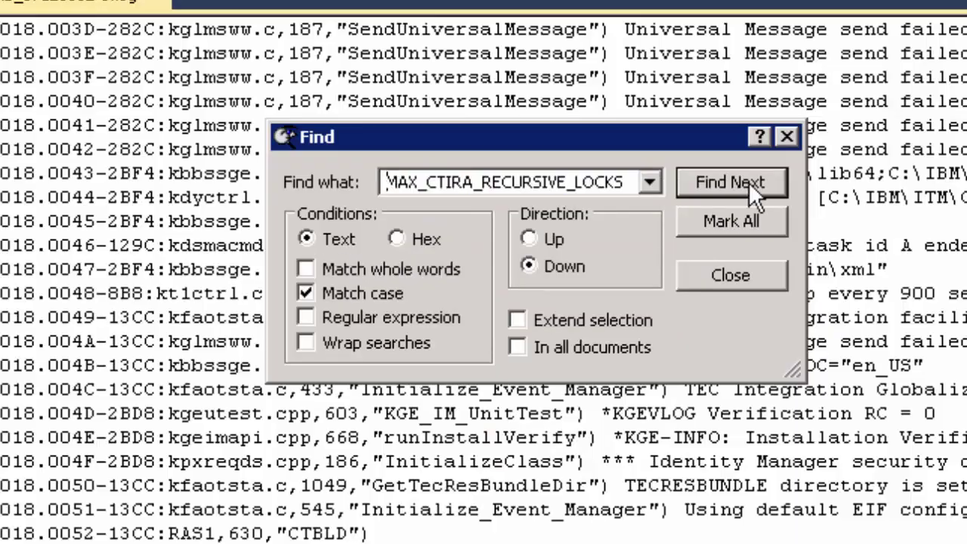
click(749, 182)
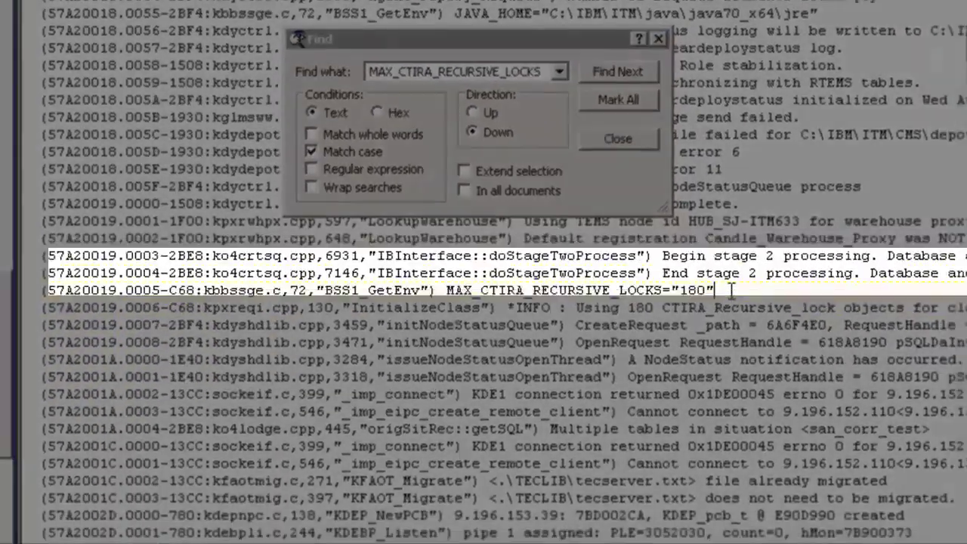
Highlight the MAX_CTIRA_RECURSIVE_LOCKS setting on the matching log line and close the search
drag(864, 486, 459, 474)
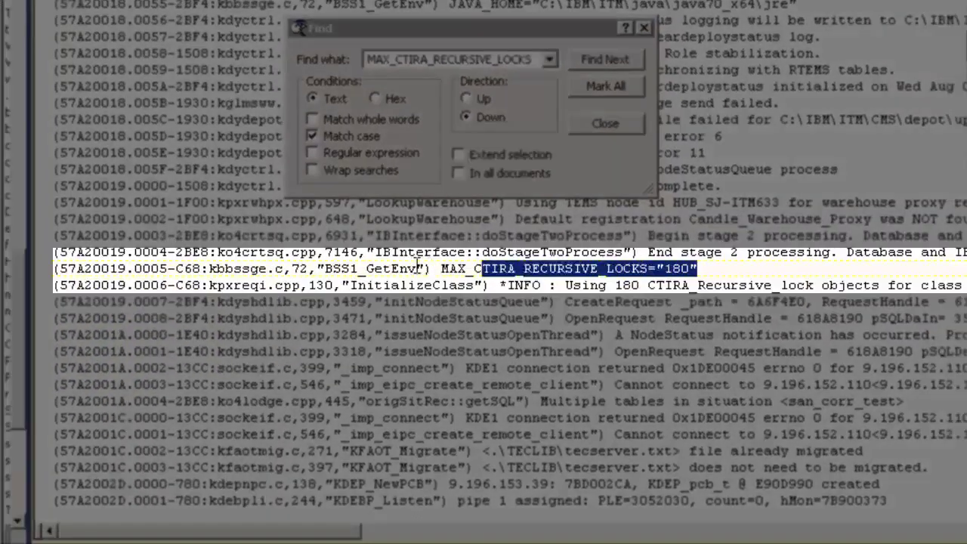
drag(420, 268, 415, 269)
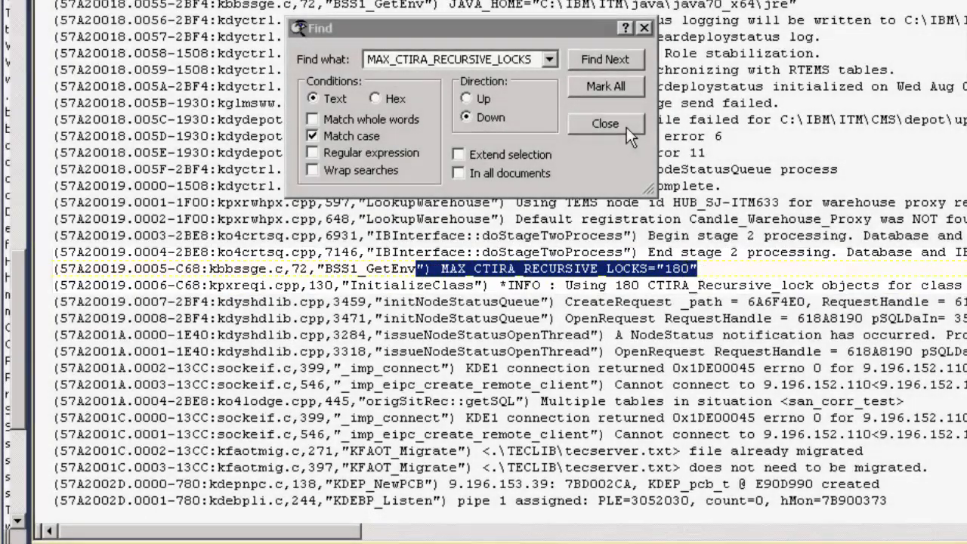
click(626, 126)
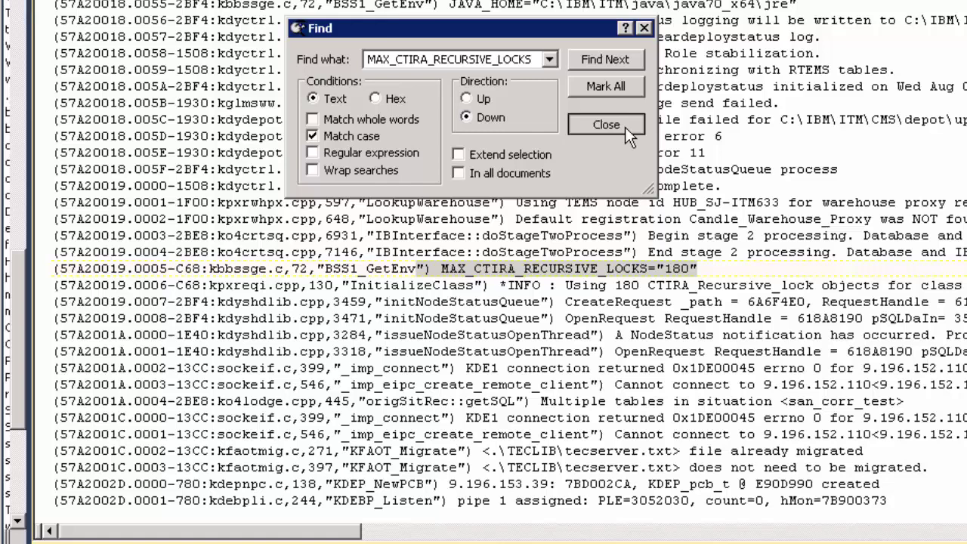